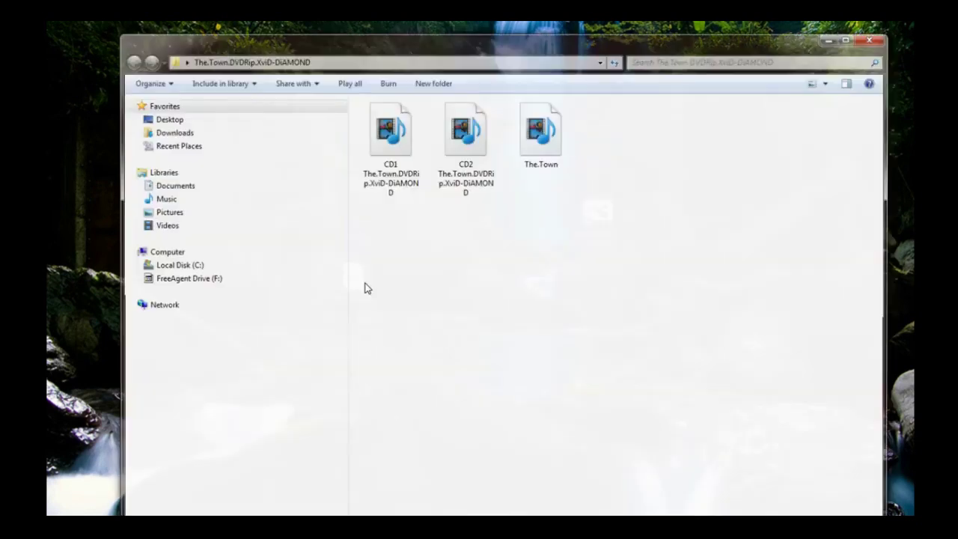
Delete the old The.Town file from the movie folder, leaving CD1 and CD2.
drag(497, 50, 303, 304)
click(367, 397)
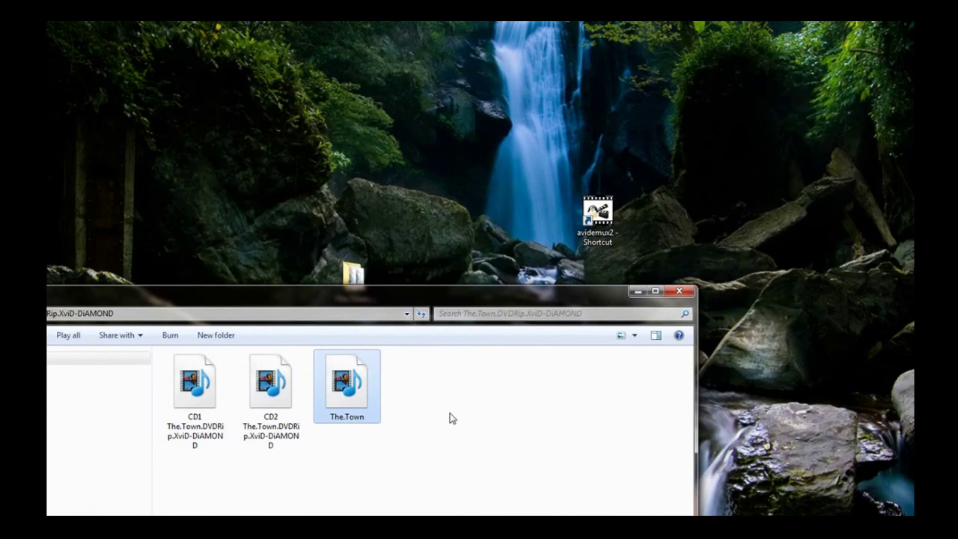
key(Delete)
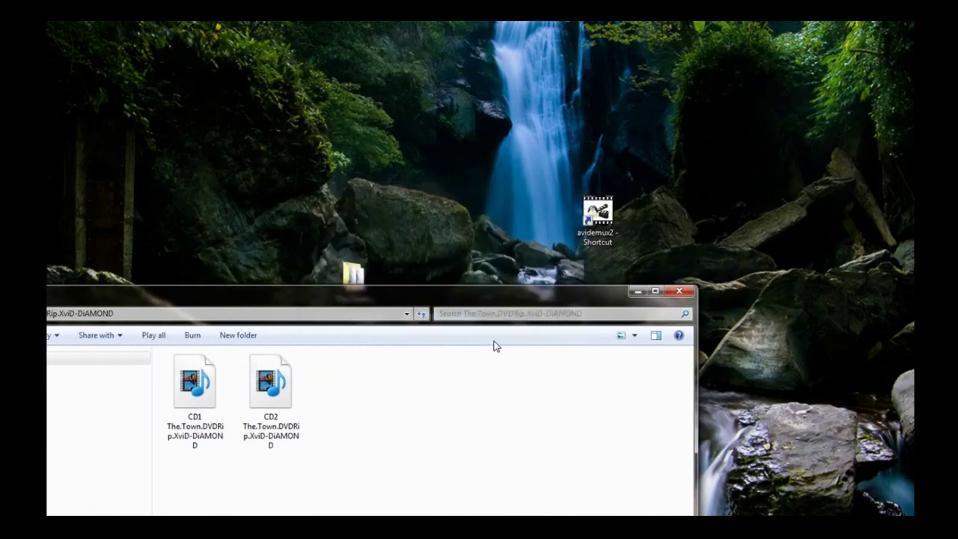
Place the movie folder beside the avidemux2 shortcut and launch Avidemux.
drag(420, 272, 419, 273)
drag(357, 265, 450, 215)
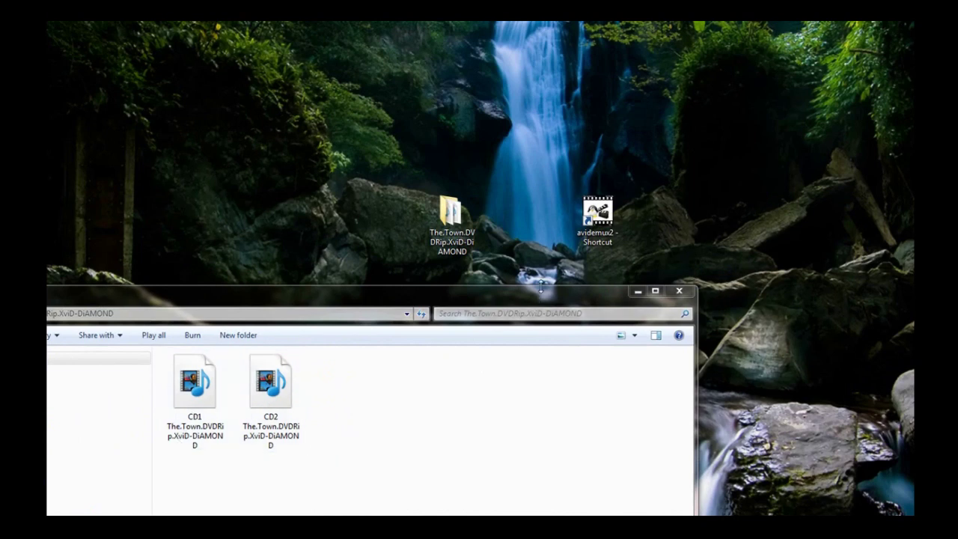
click(603, 222)
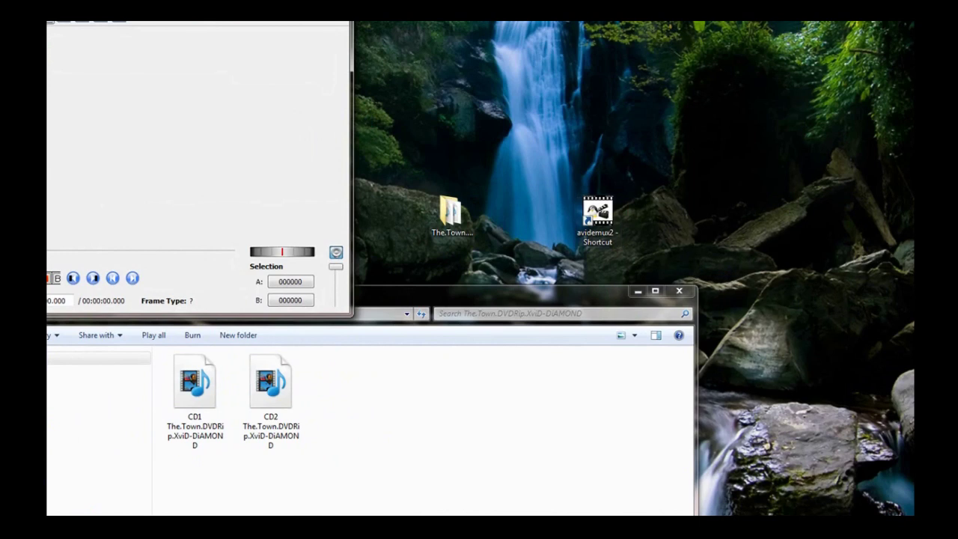
Load CD1 The.Town.DVDRip.XviD-DiAMOND.avi into Avidemux and unpack its packed bitstream.
drag(186, 20, 647, 81)
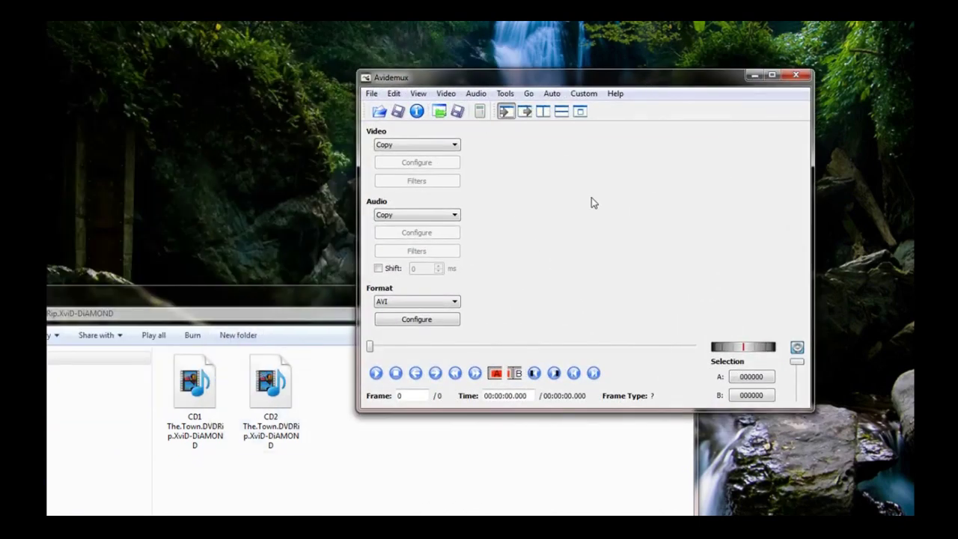
drag(196, 404, 696, 247)
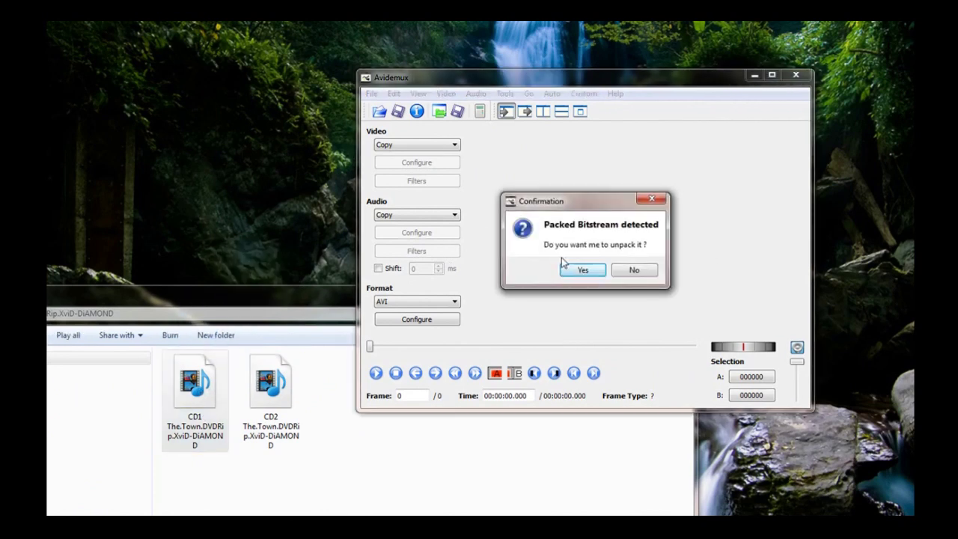
click(581, 271)
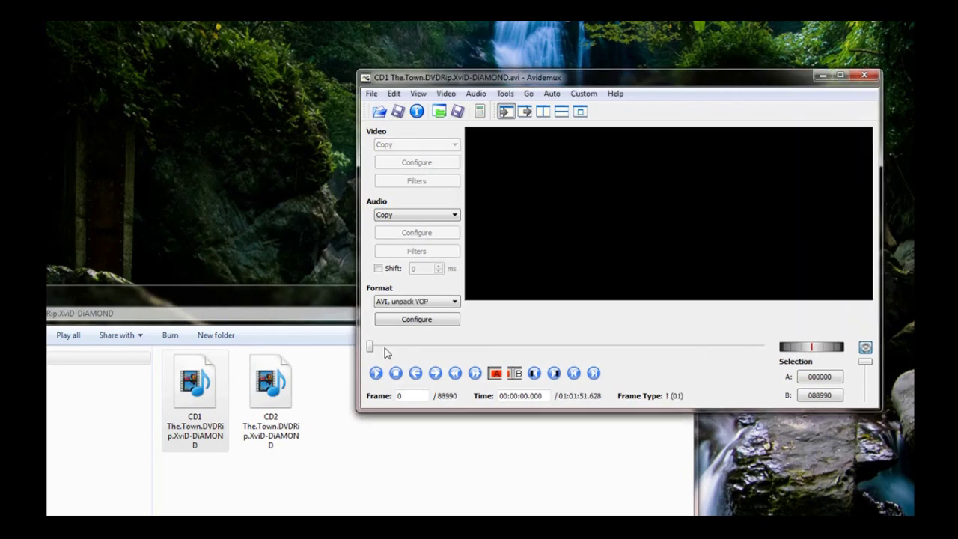
Move the CD1 preview to its last frame, 88990 at 01:01:51.628.
drag(371, 348, 640, 361)
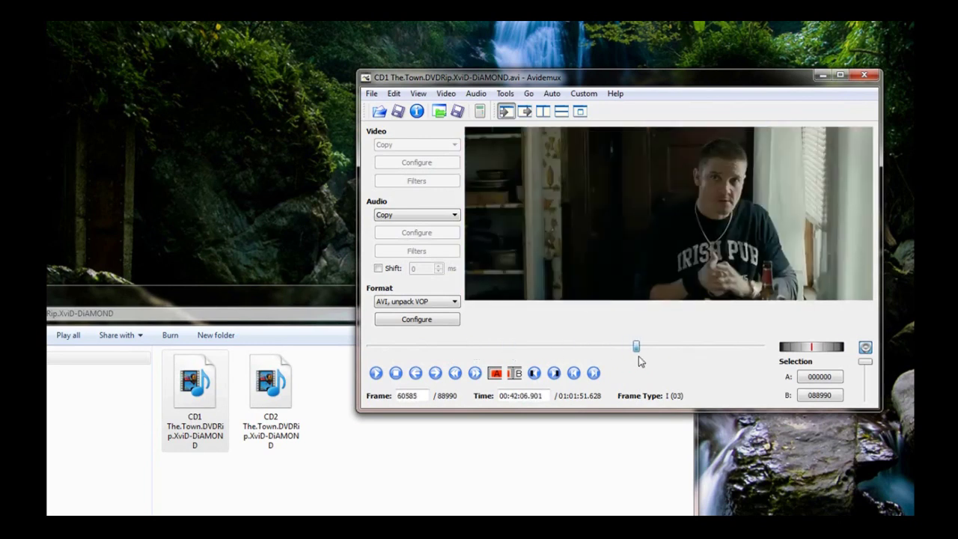
click(594, 374)
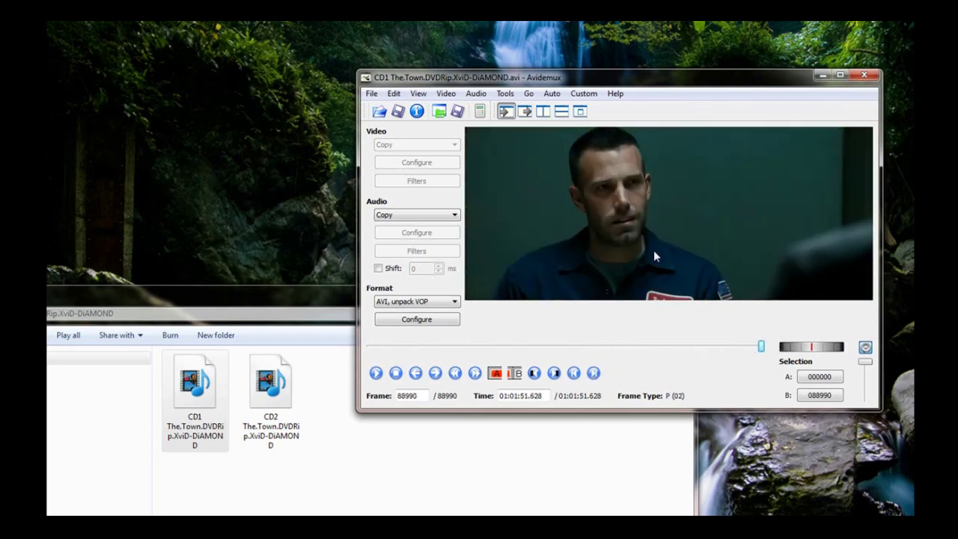
Append CD2 after CD1 and unpack it, giving 179855 frames lasting 02:05:01.459.
drag(284, 378, 629, 222)
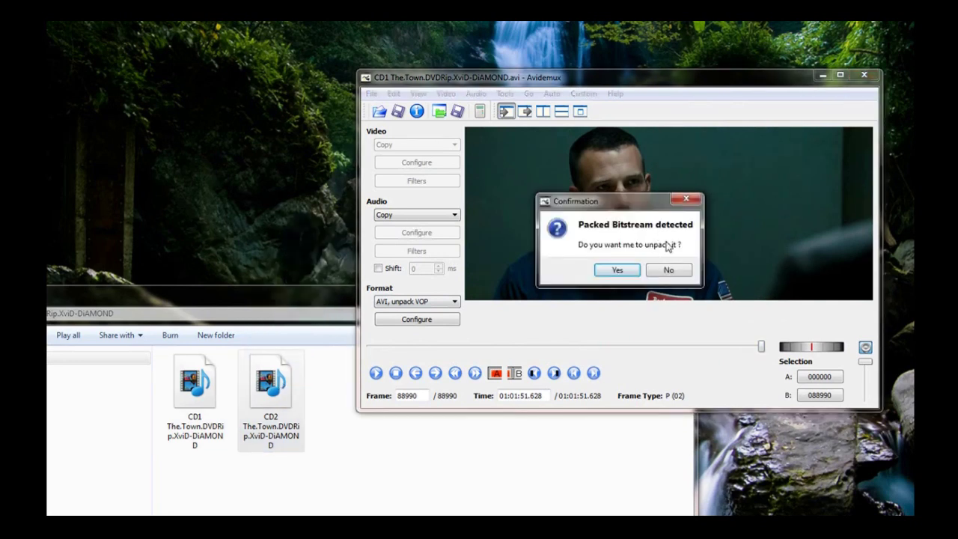
click(618, 271)
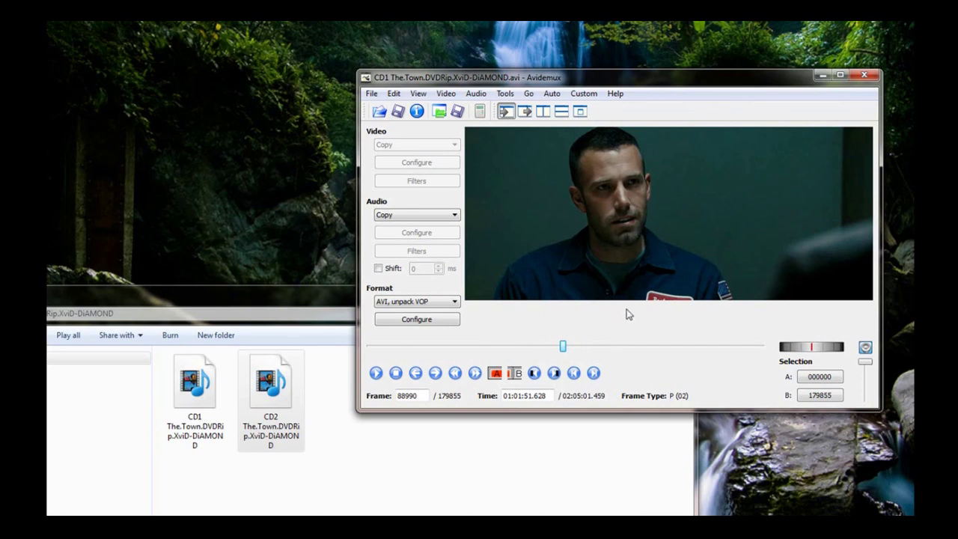
Scrub the preview across the CD1/CD2 join at 01:06:42.002, then show output format choices.
mouse_move(565, 348)
mouse_down()
mouse_move(552, 348)
mouse_move(599, 350)
mouse_move(368, 349)
mouse_move(752, 352)
mouse_move(581, 354)
mouse_up()
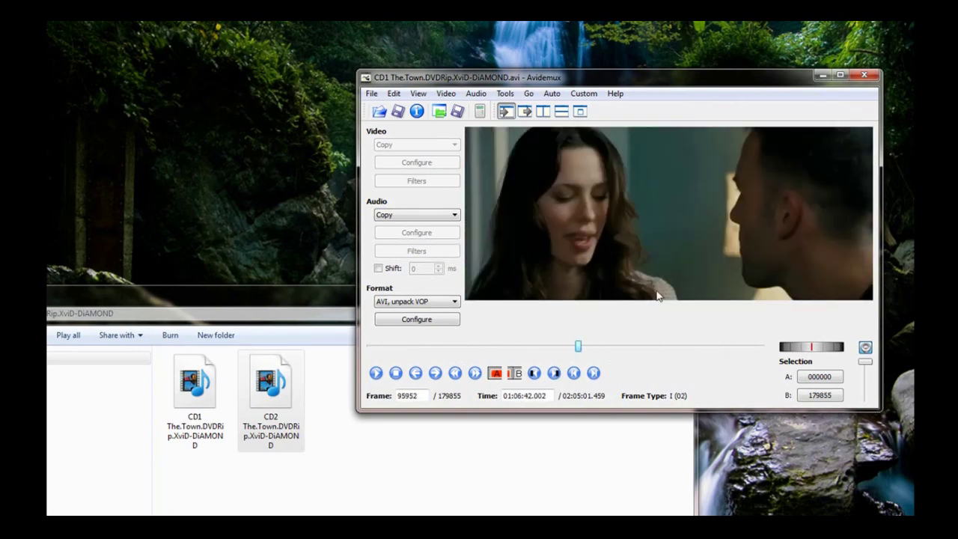
click(454, 302)
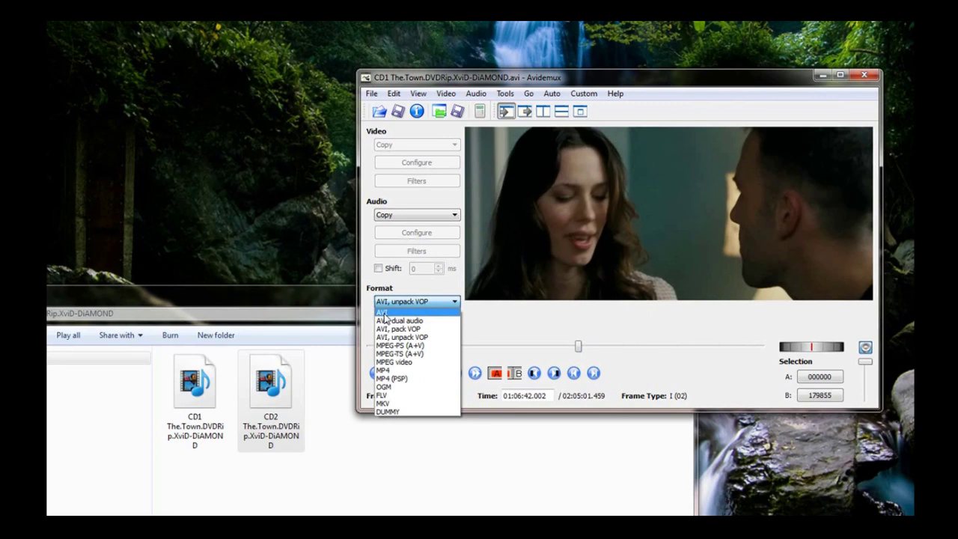
Set the output format to plain AVI, keeping video and audio on Copy.
click(385, 312)
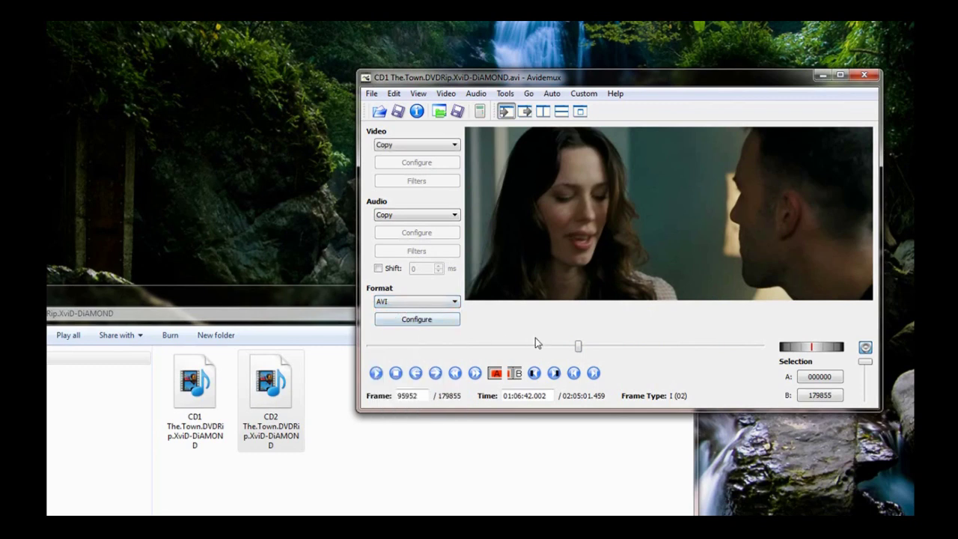
click(454, 216)
click(419, 223)
click(455, 145)
click(404, 151)
click(371, 95)
Save the joined video as The.Town.avi in the The.Town.DVDRip.XviD-DiAMOND folder.
mouse_move(398, 139)
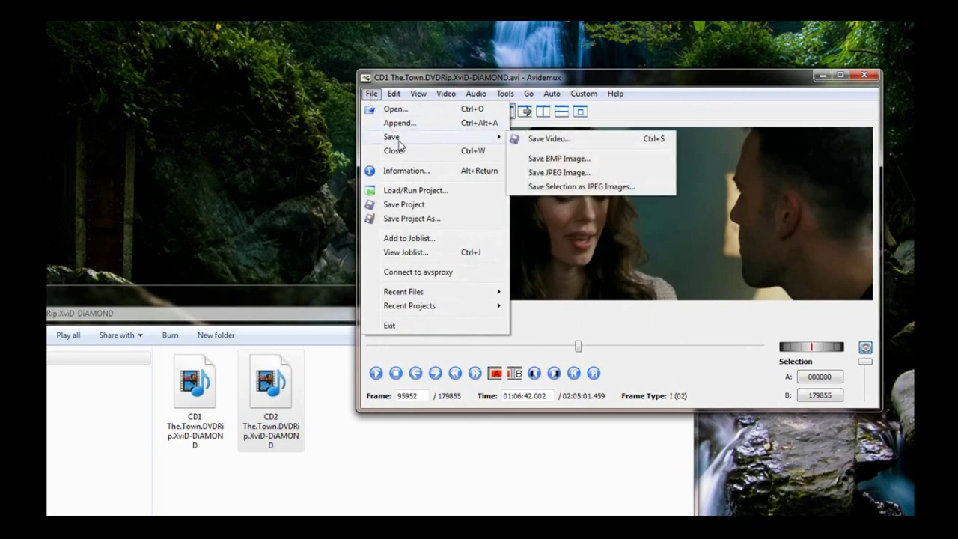
click(544, 142)
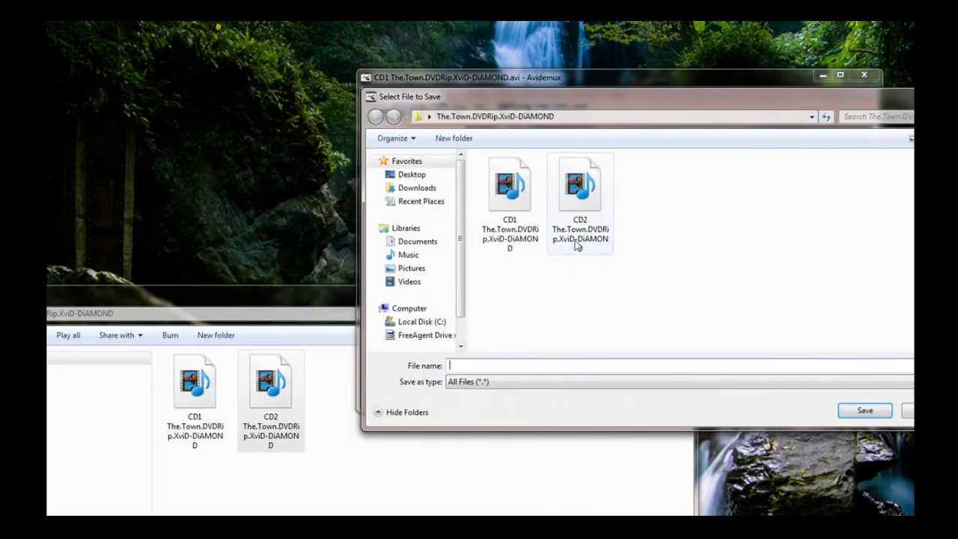
right_click(479, 365)
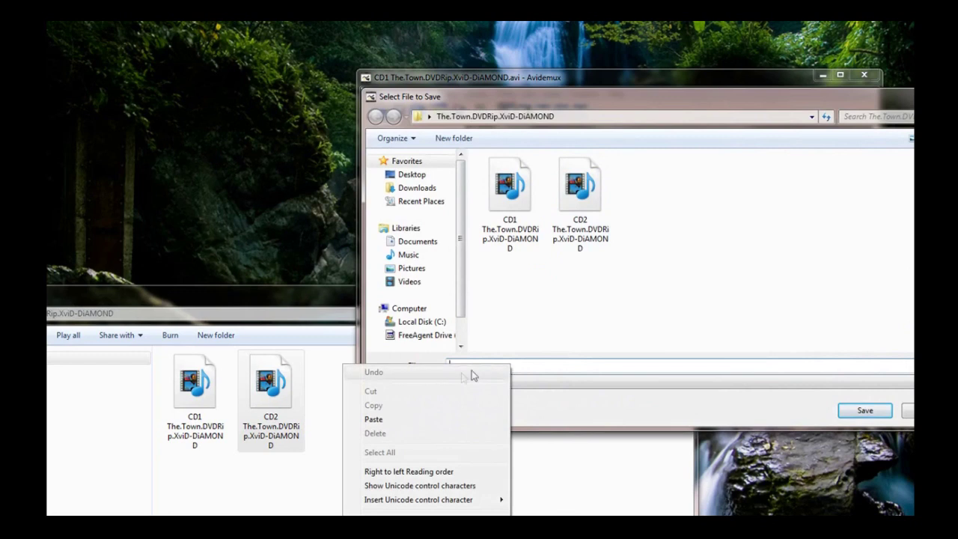
click(375, 417)
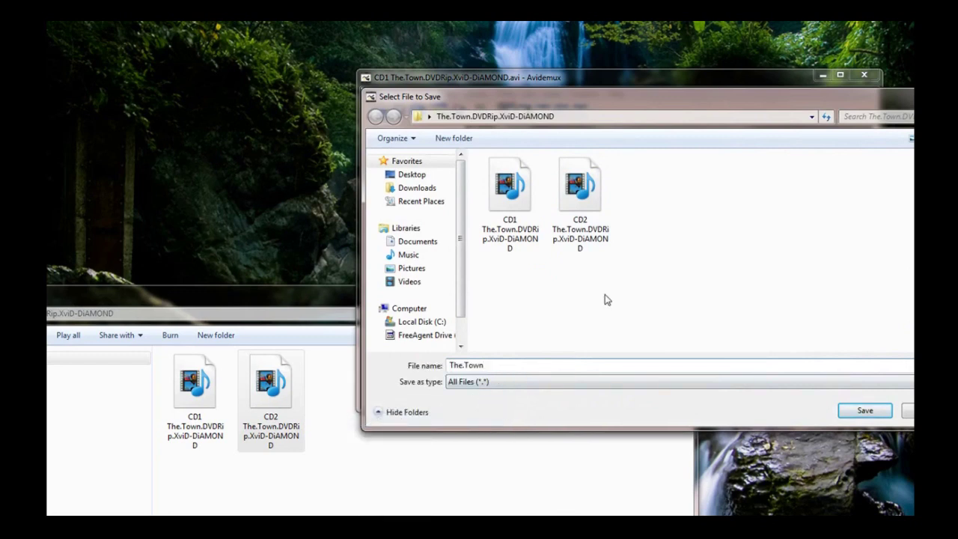
text(.avi)
click(863, 416)
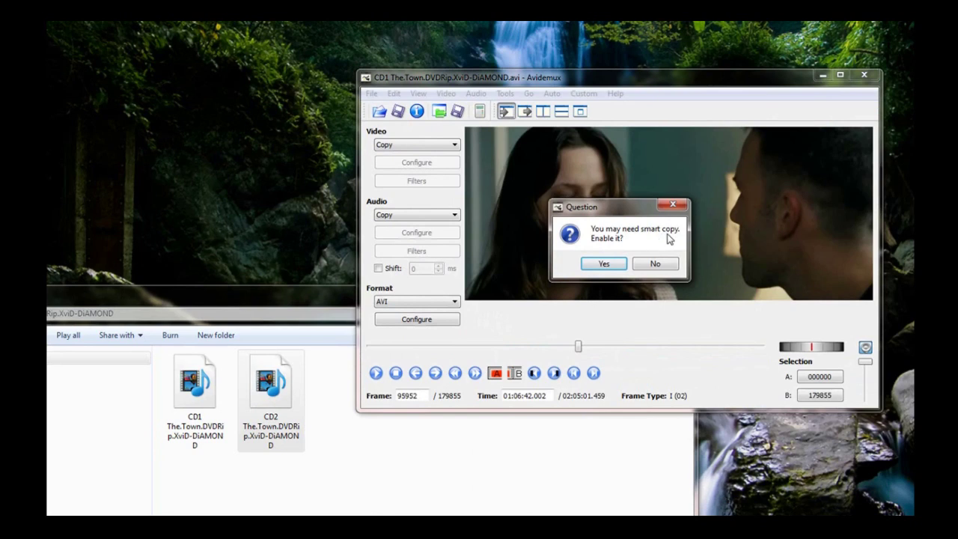
Enable smart copy with Q factor 4 to encode, then select the new The.Town file.
click(604, 263)
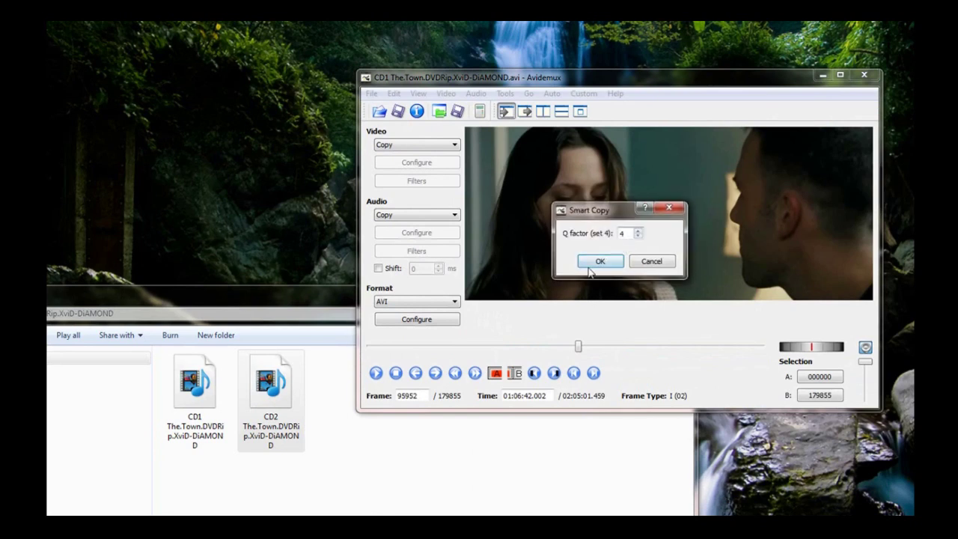
click(604, 263)
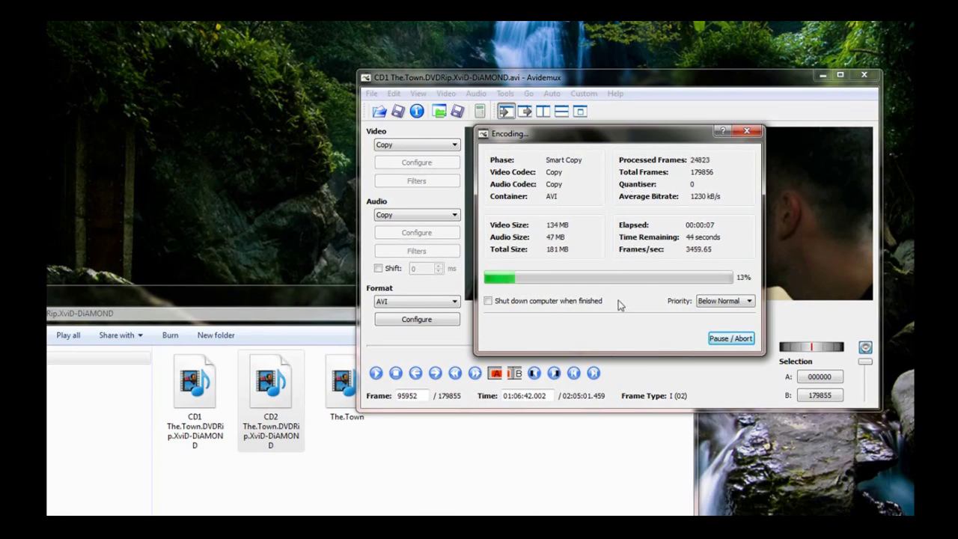
click(285, 409)
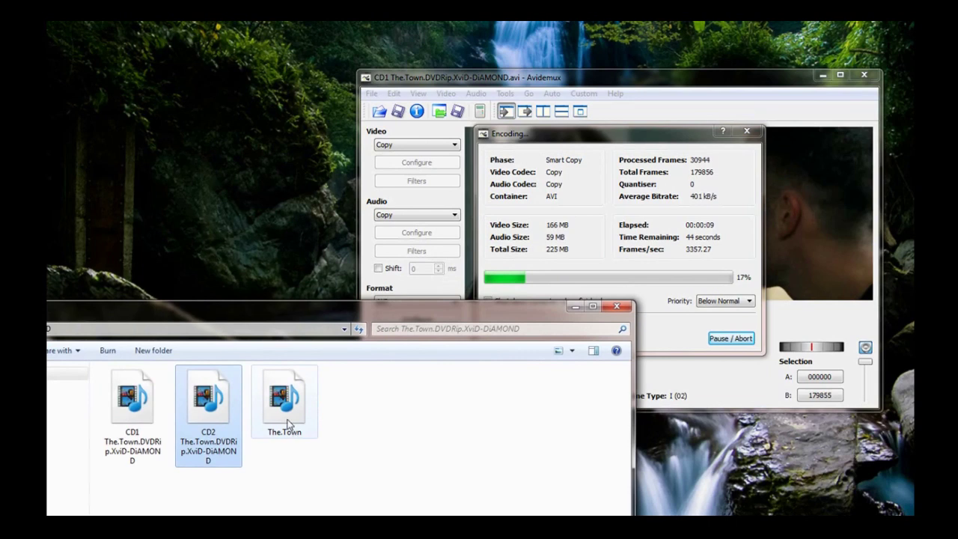
click(350, 426)
click(289, 416)
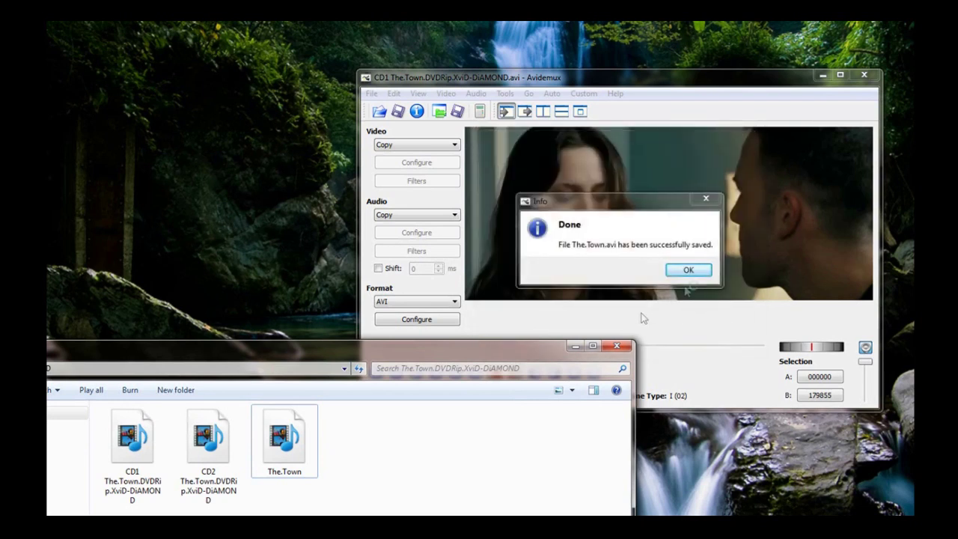
Dismiss the save-complete and recovered-tab messages and close Avidemux.
click(687, 271)
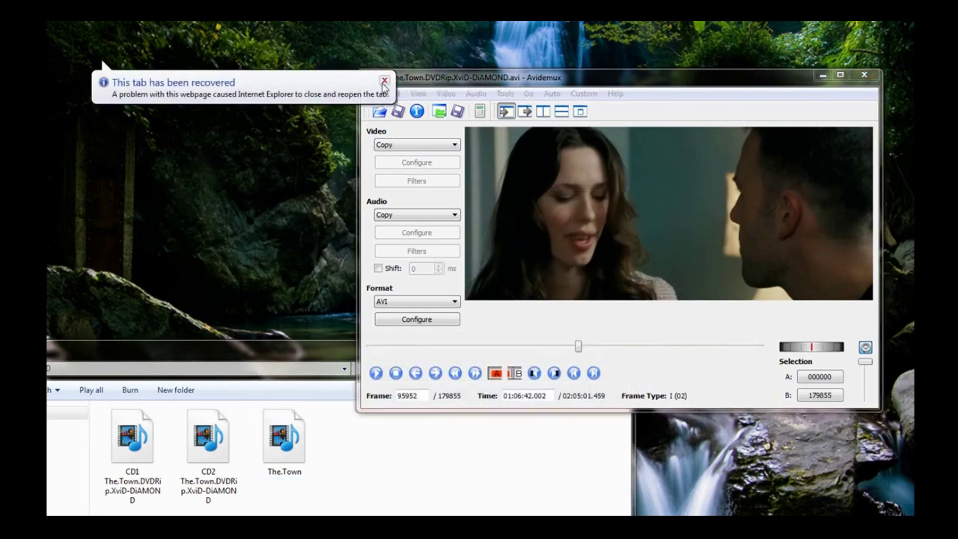
click(384, 81)
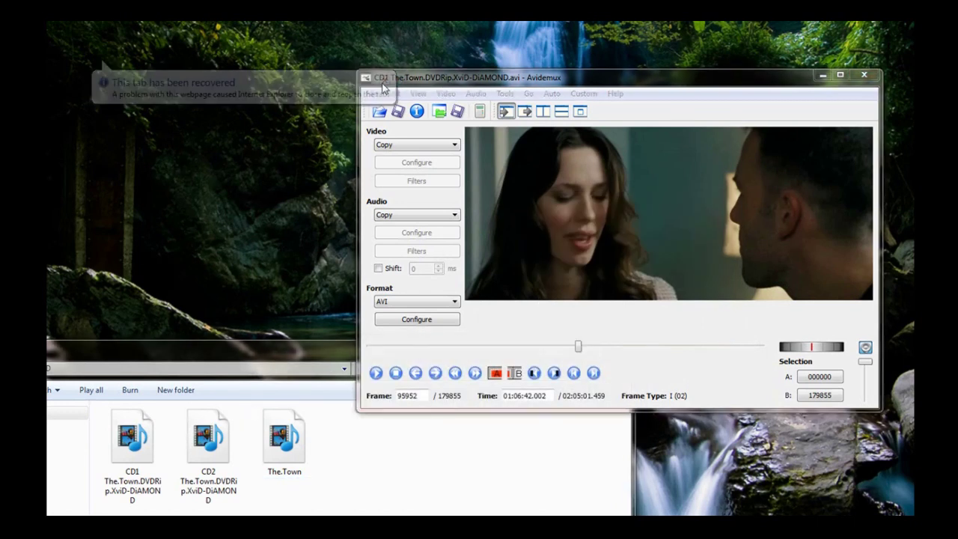
click(864, 76)
Delete the CD1 and CD2 part files to the Recycle Bin.
double_click(423, 353)
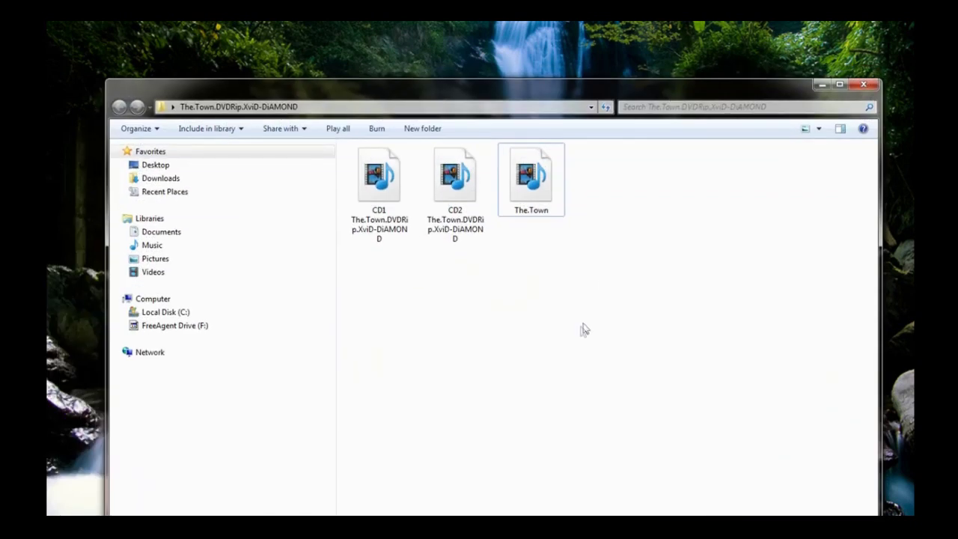
drag(370, 256, 466, 210)
key(Delete)
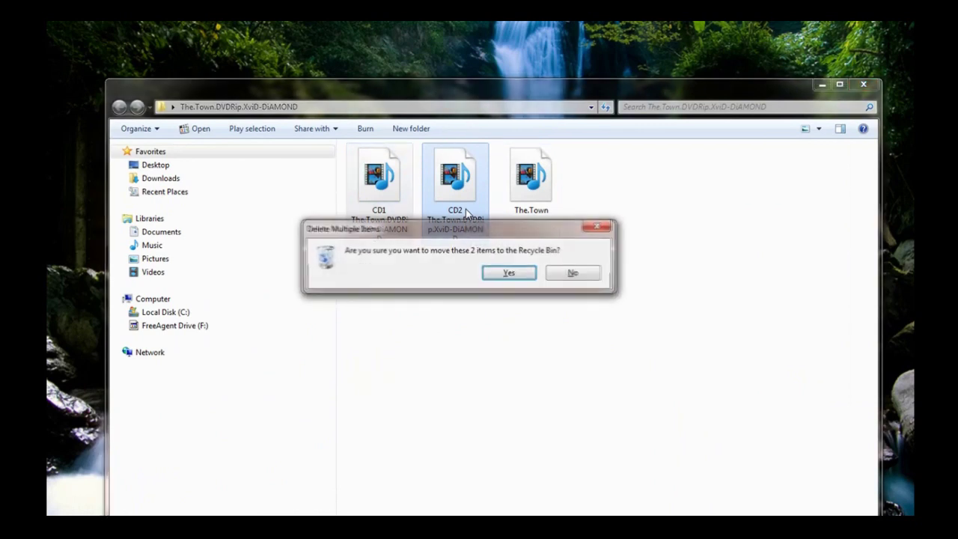
key(Return)
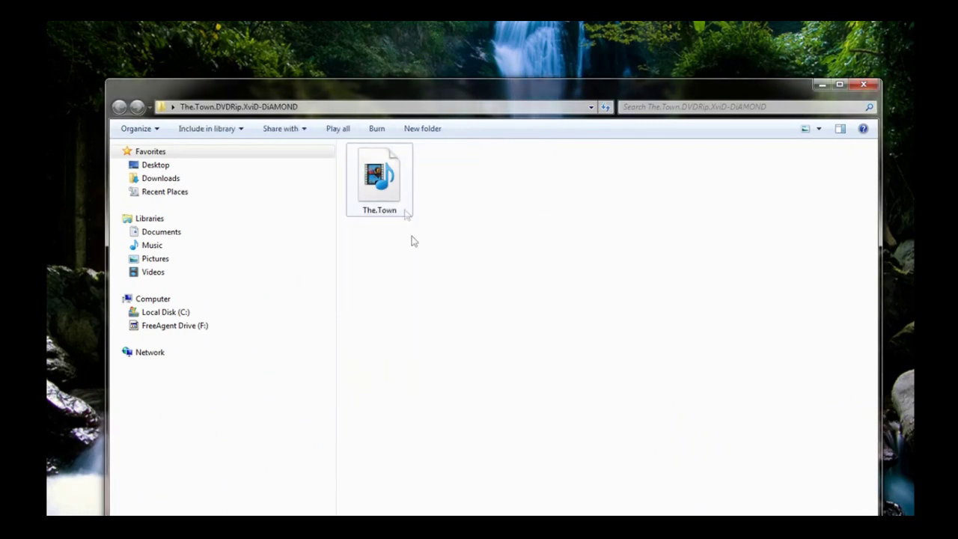
Check The.Town's properties, confirming a 1.36 GB AVI file.
right_click(400, 196)
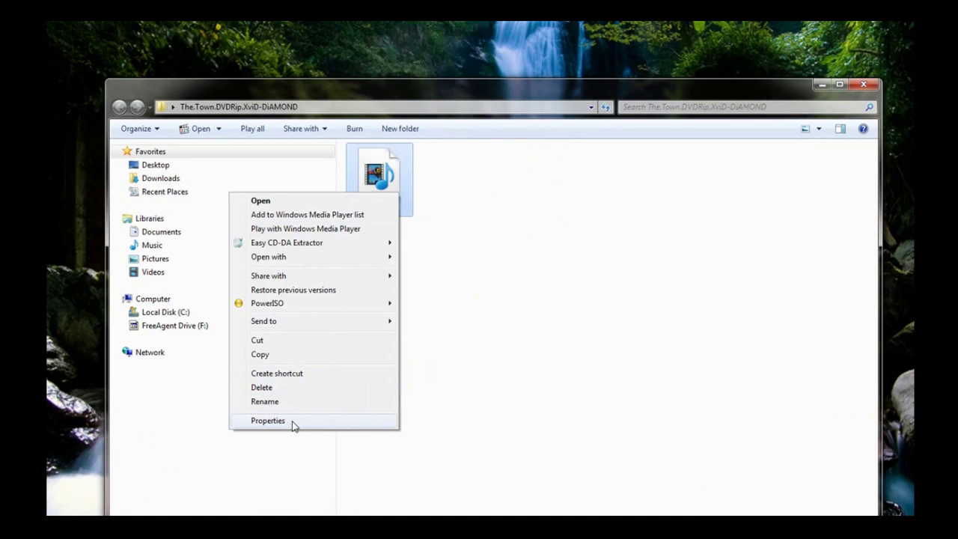
click(268, 420)
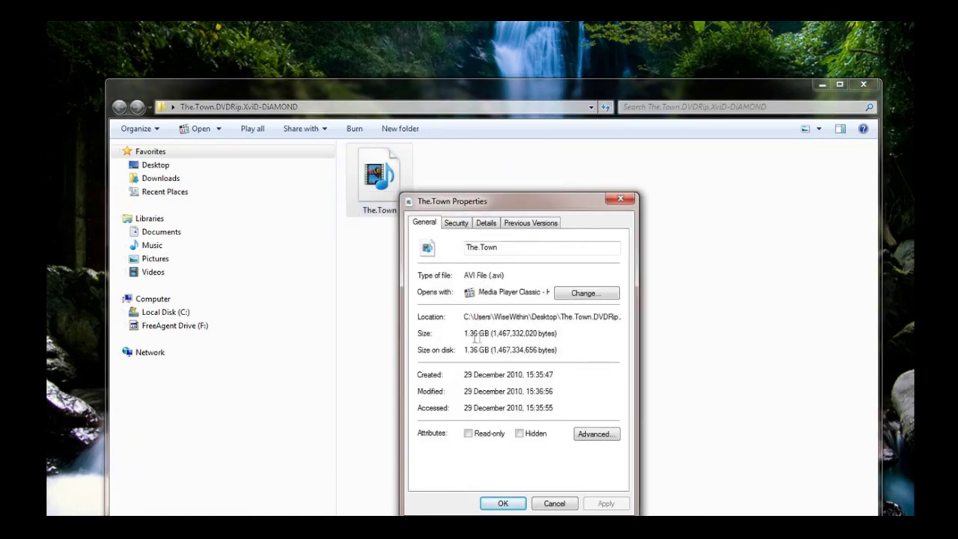
click(498, 505)
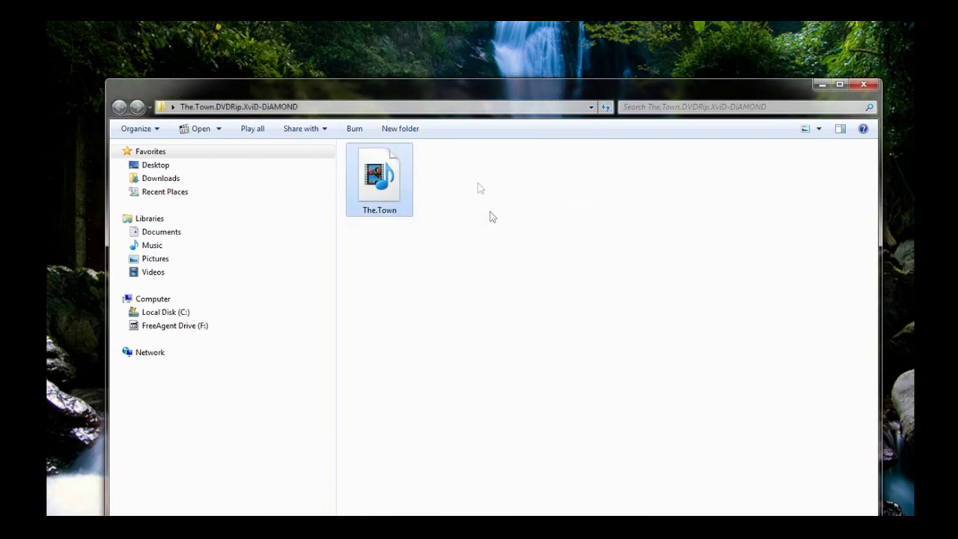
Play The.Town in Media Player Classic and enlarge the player window.
right_click(402, 191)
mouse_move(343, 252)
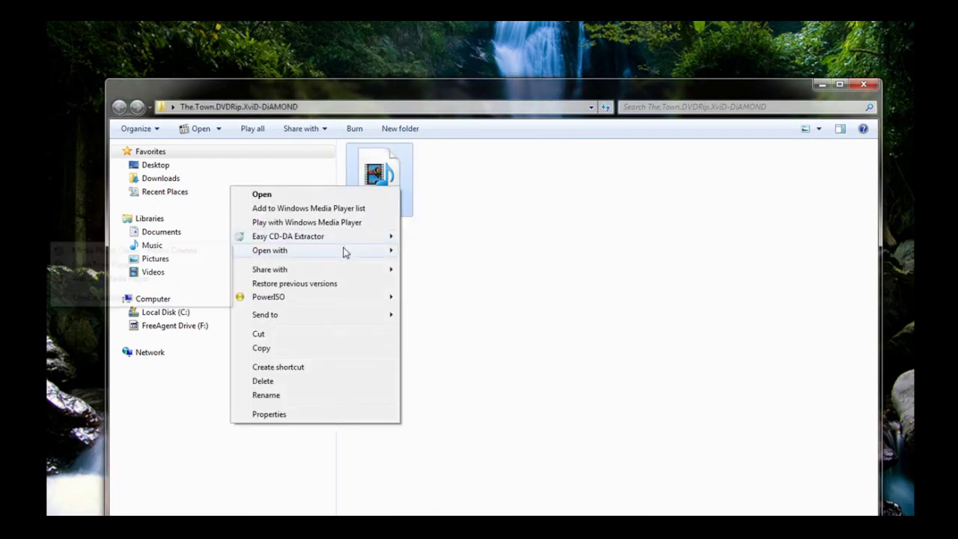
click(173, 257)
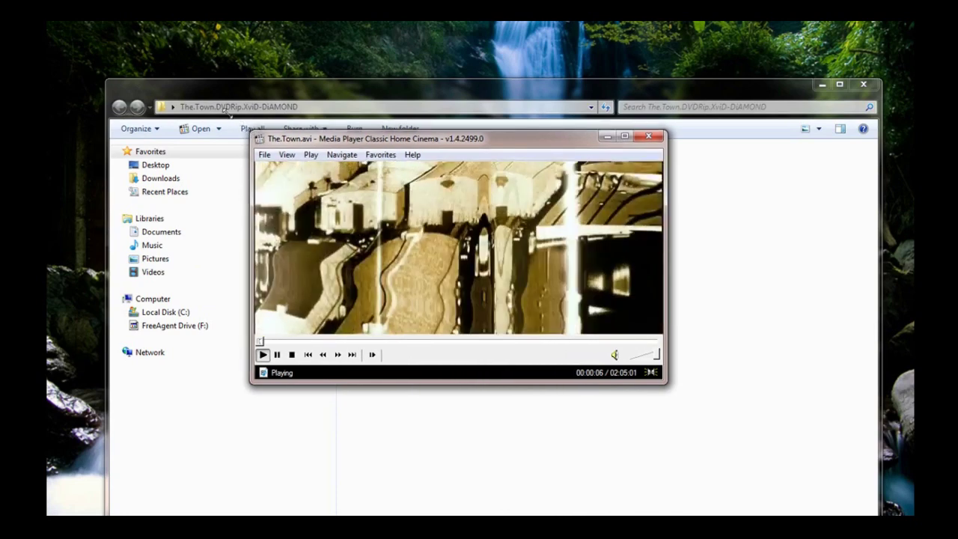
drag(252, 133, 97, 59)
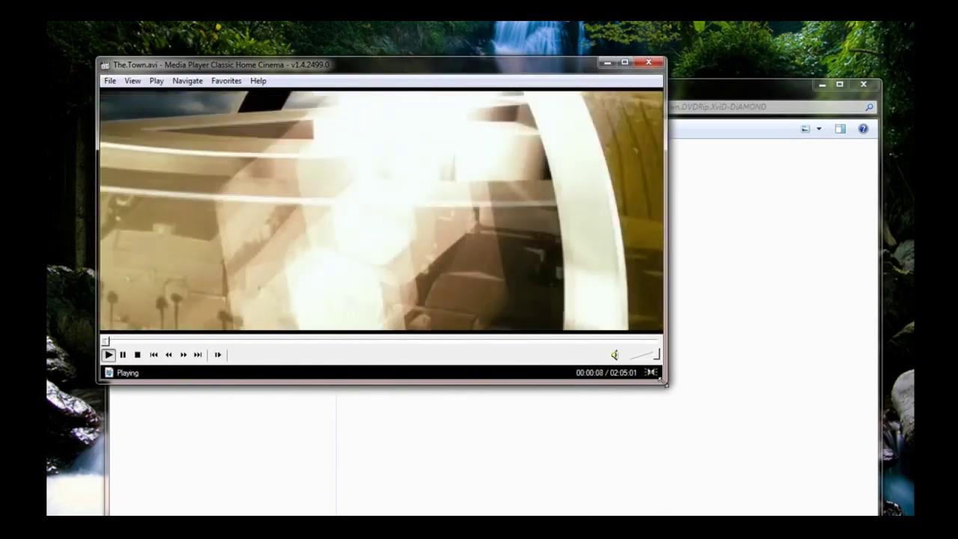
drag(666, 382, 874, 486)
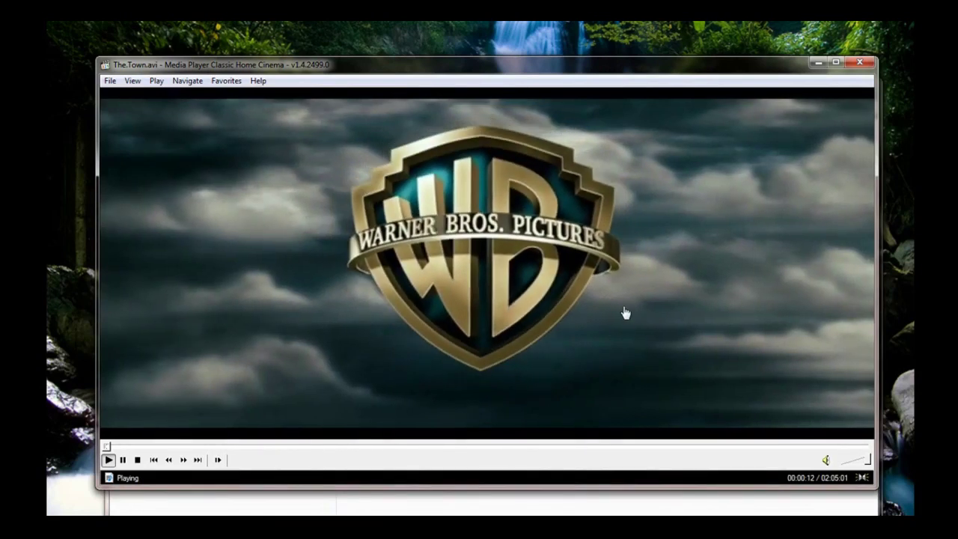
Skip ahead through the movie from 00:11:41 to the end credits around 01:59:54.
drag(107, 447, 176, 448)
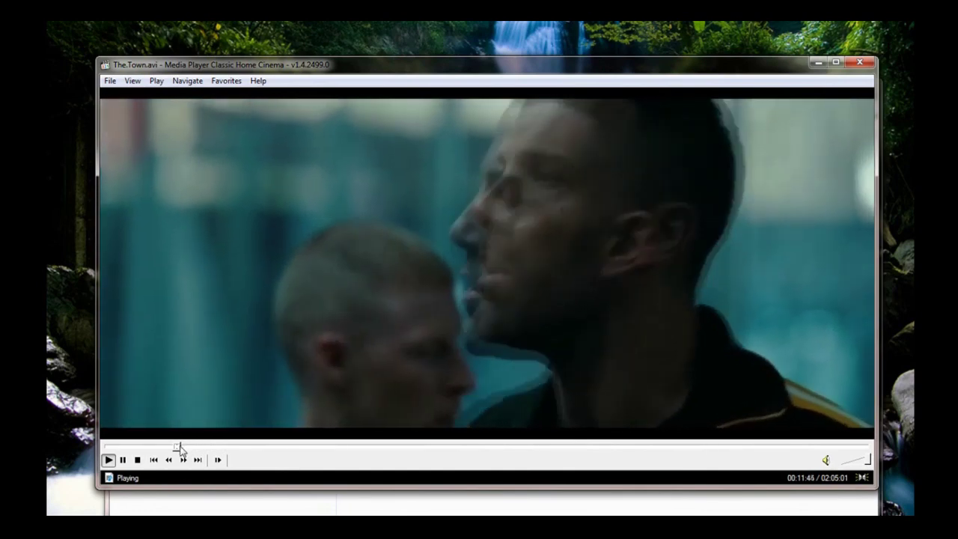
drag(180, 447, 711, 447)
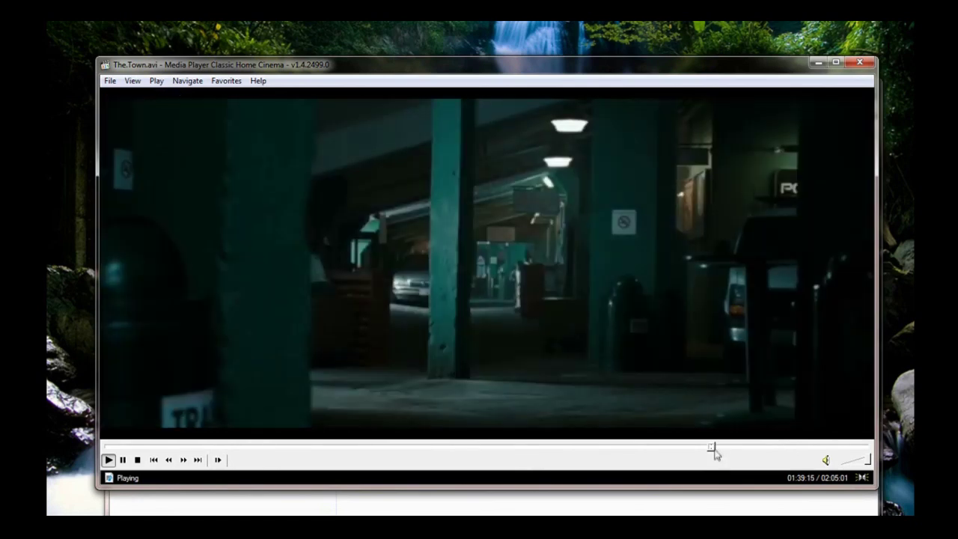
click(717, 447)
click(835, 448)
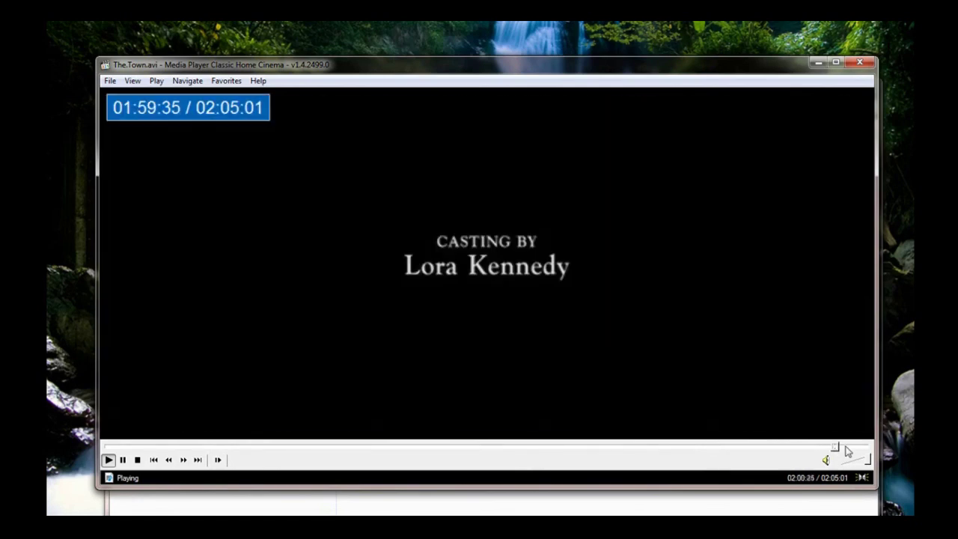
click(849, 447)
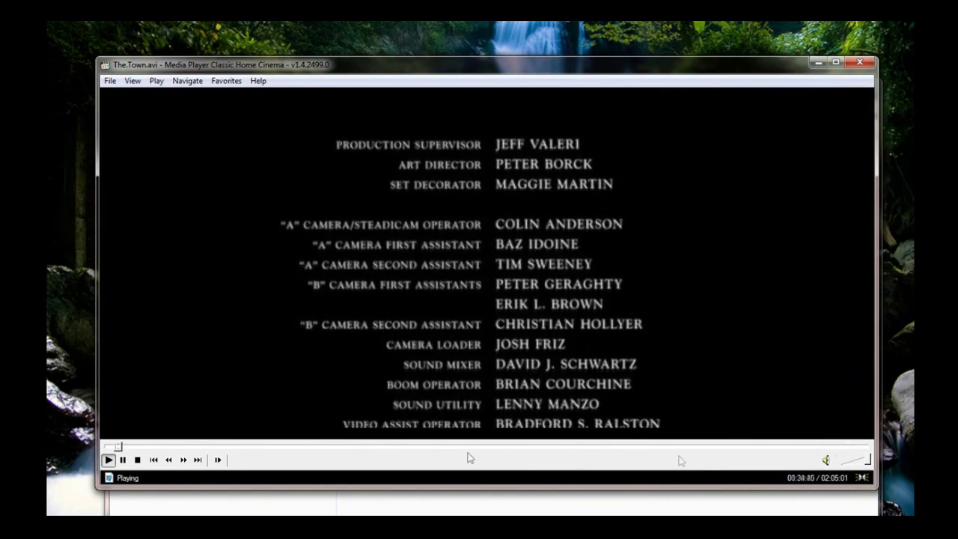
click(838, 448)
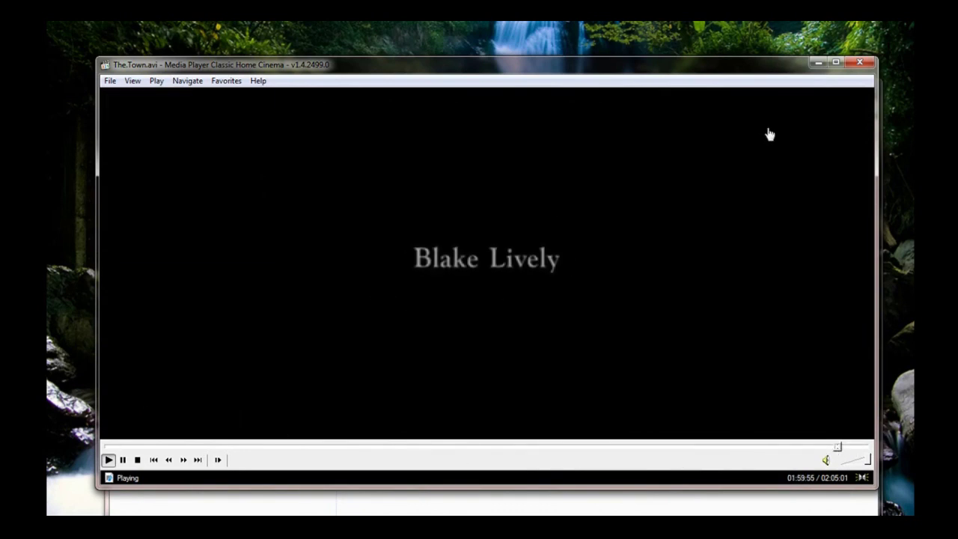